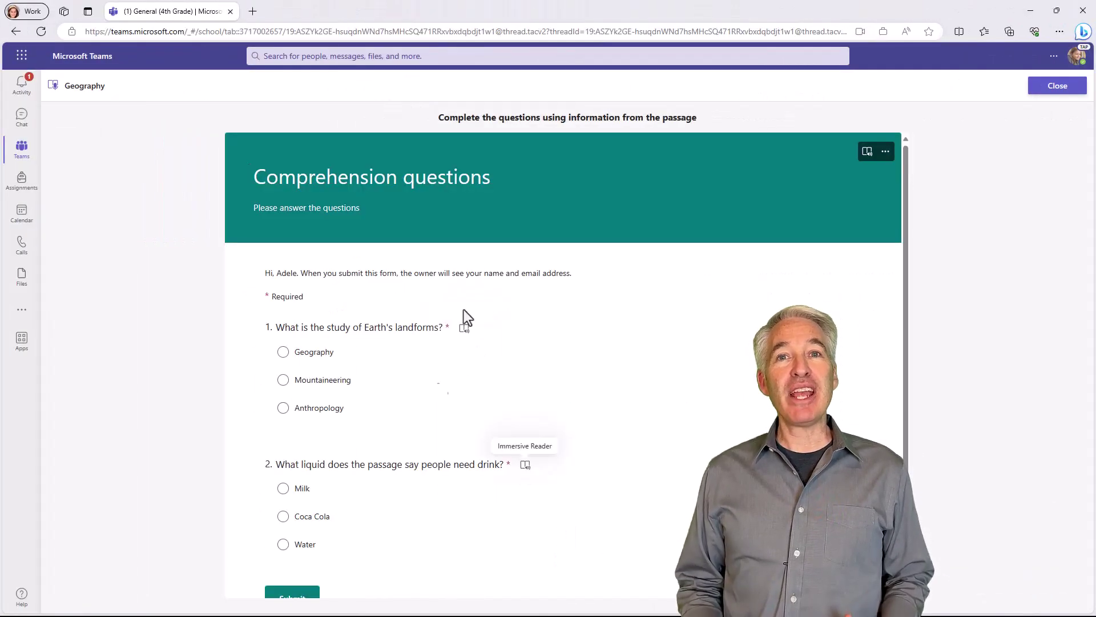
click(283, 379)
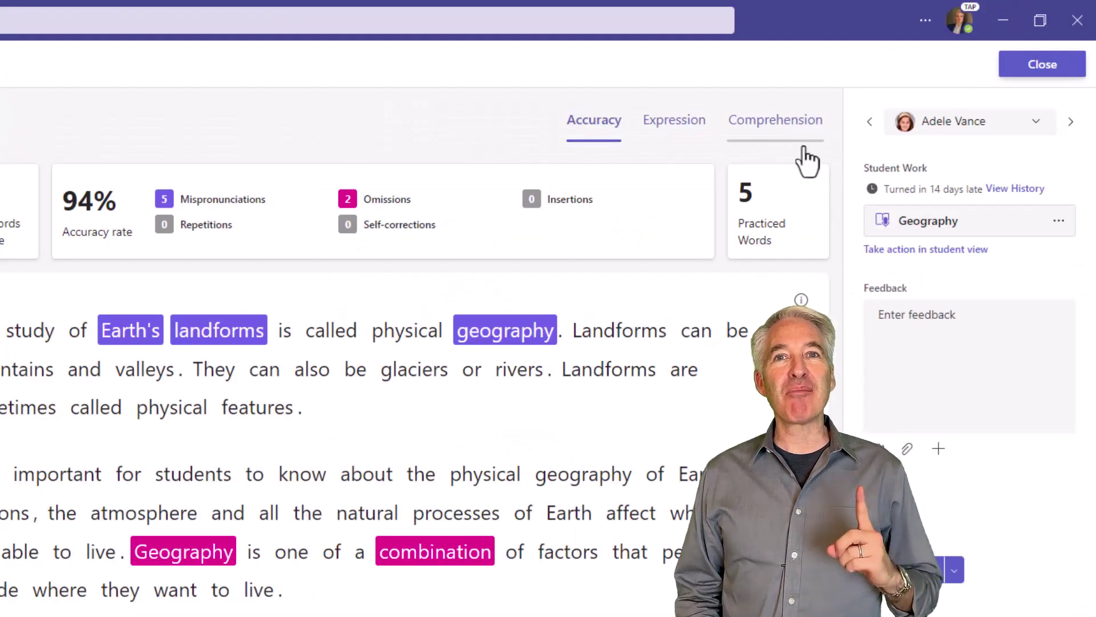
click(799, 144)
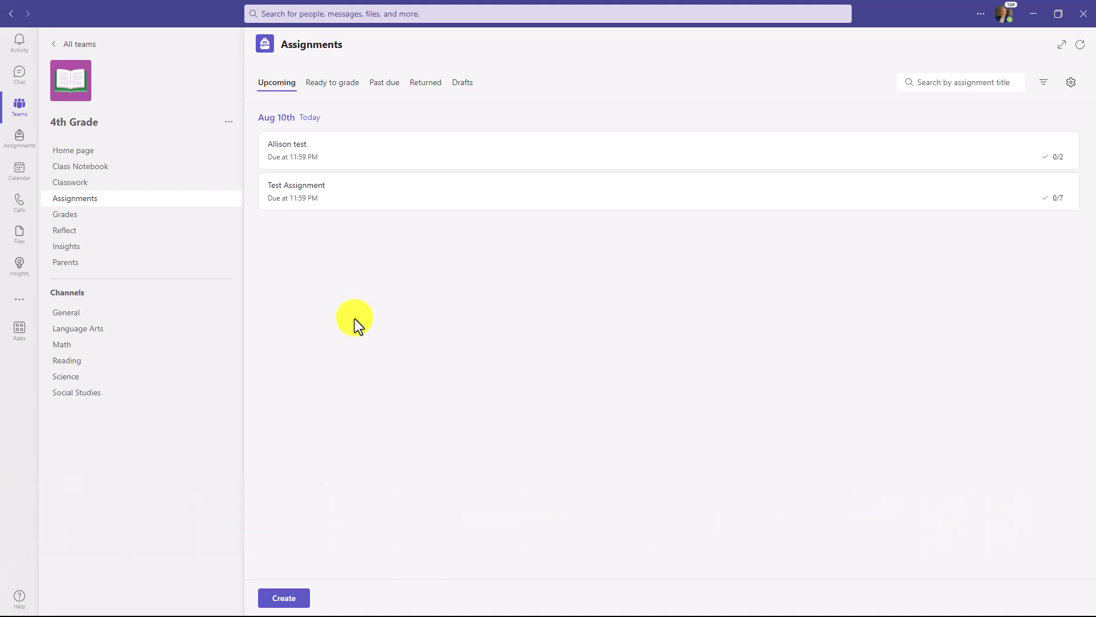
- Create a new assignment titled "Geography" with the instructions "Please read this passage out loud and answer the comprehension questions"
click(293, 601)
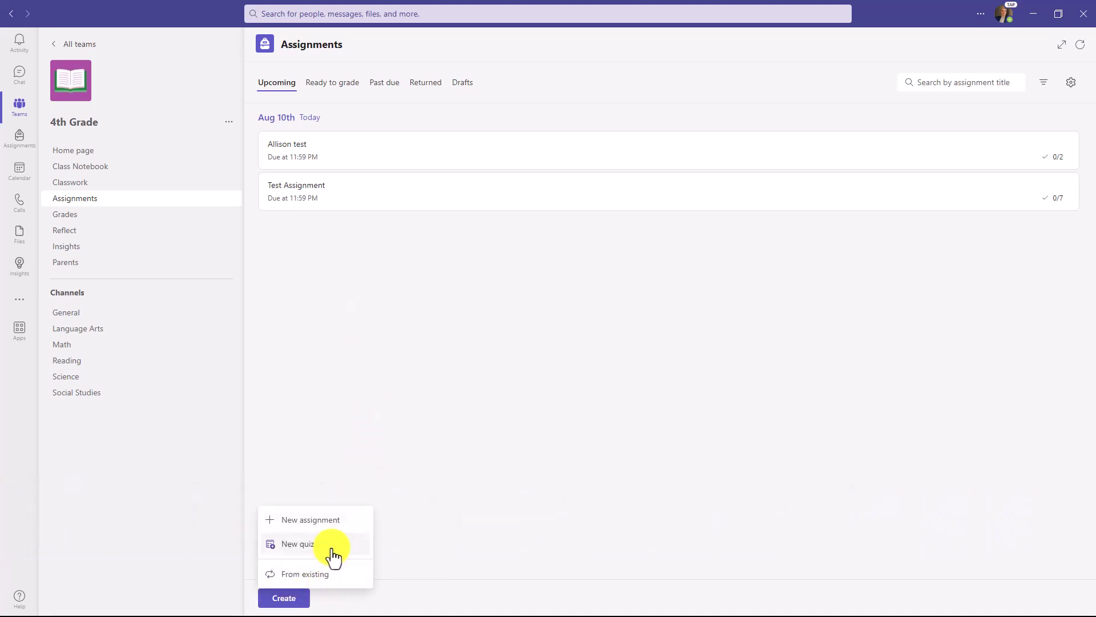
click(322, 524)
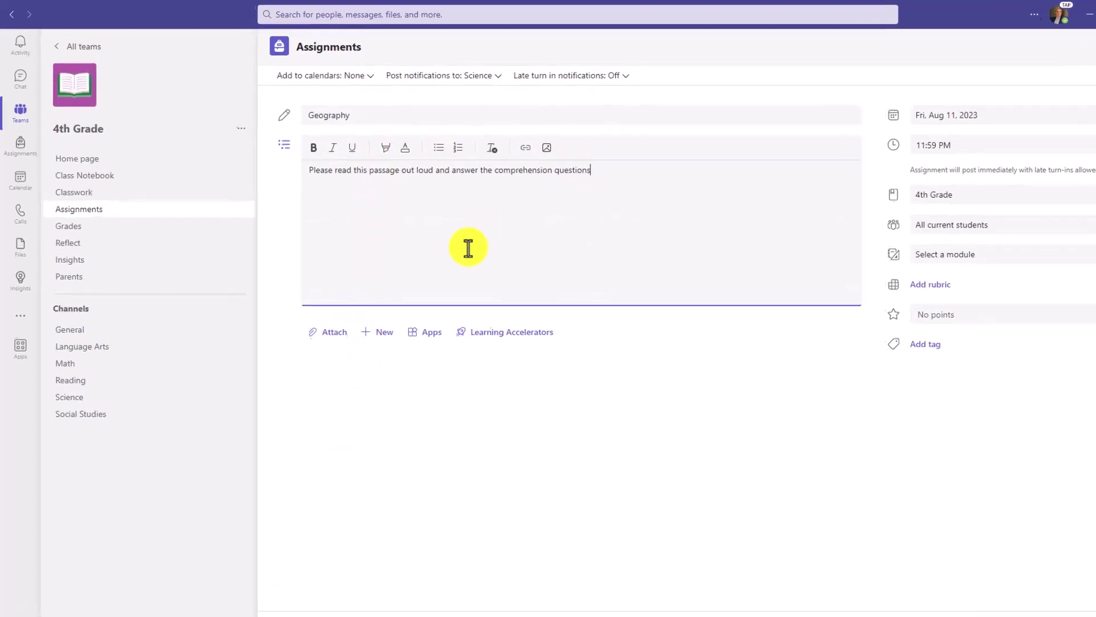
- Add a Reading Progress activity to the assignment and load the Geography passage from the sample library
click(335, 333)
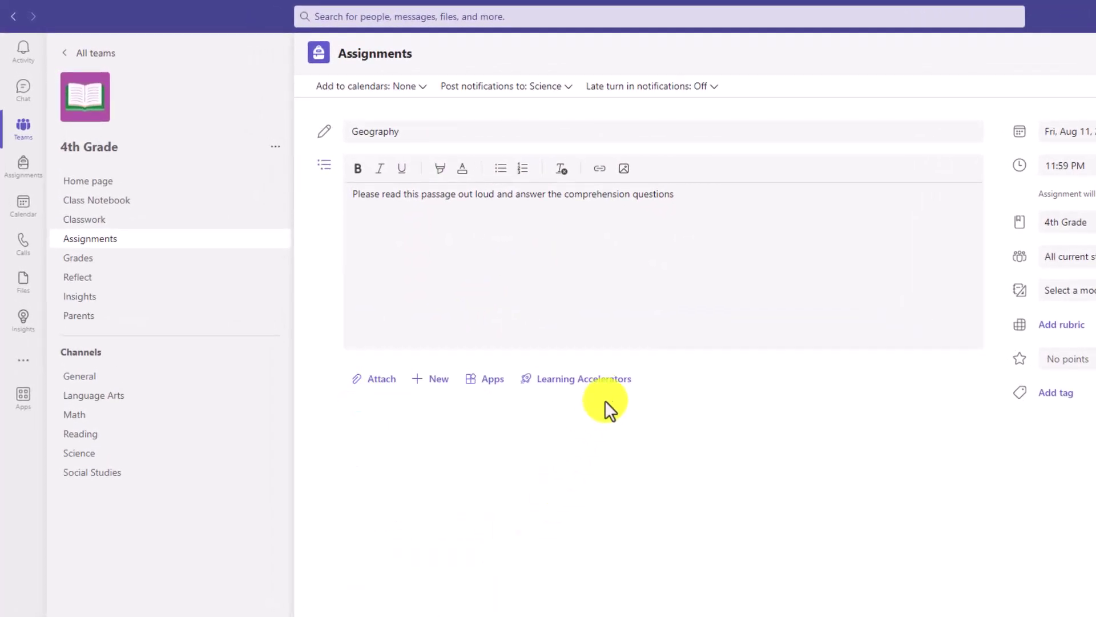
click(599, 383)
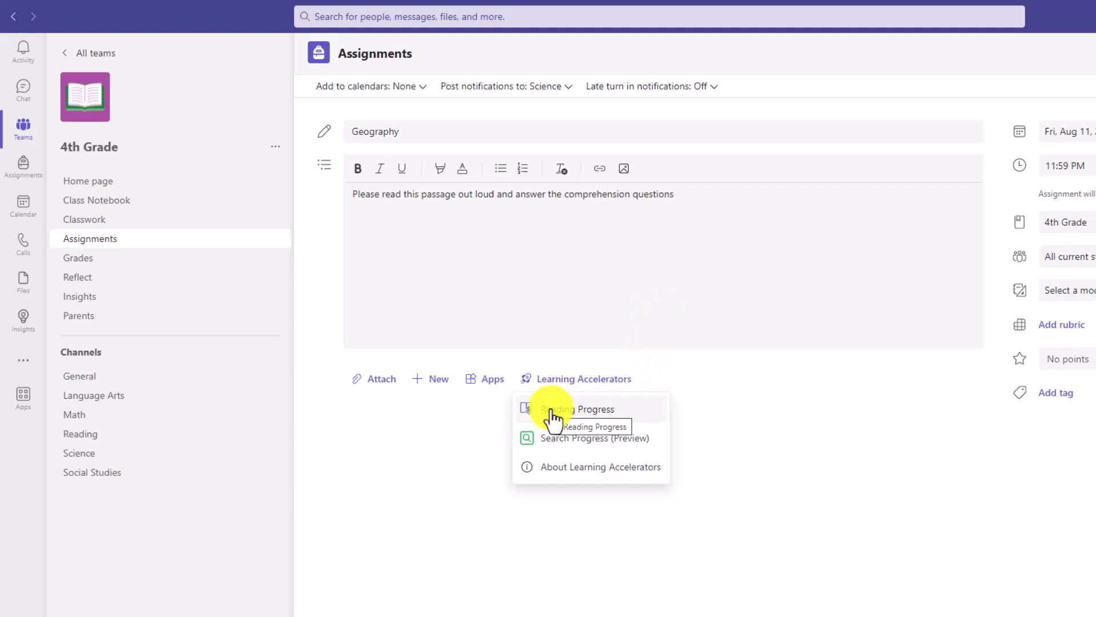
click(612, 414)
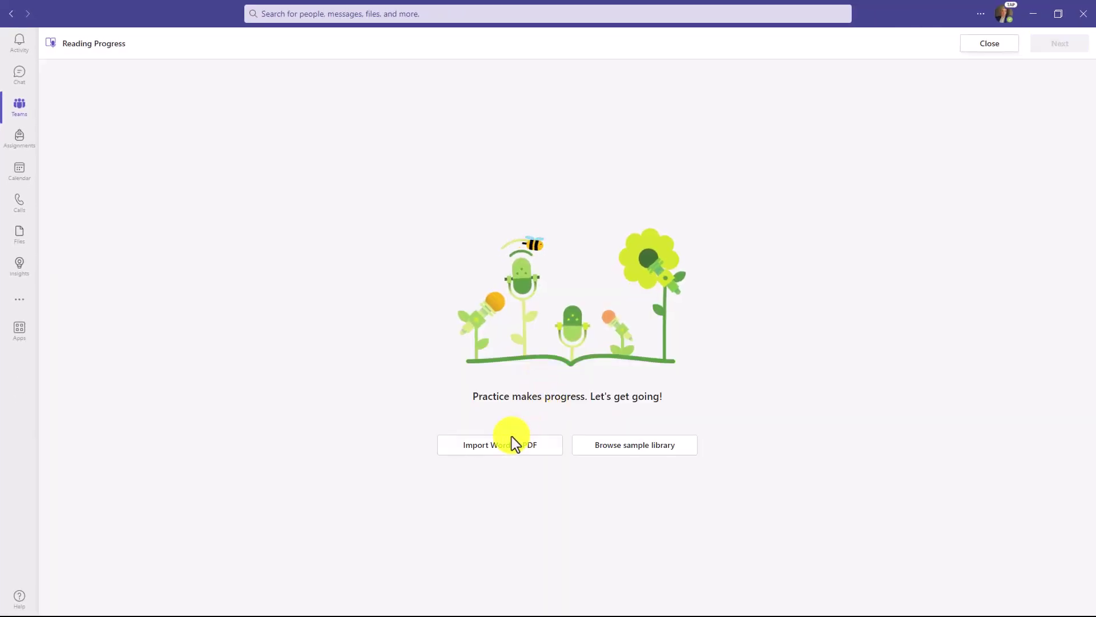
click(513, 451)
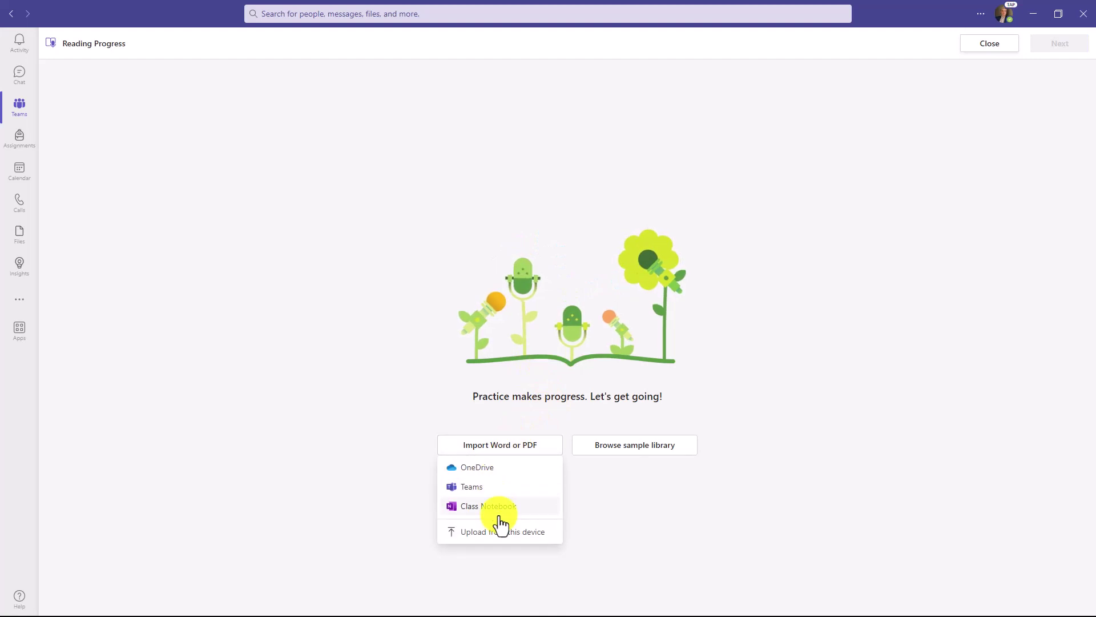
click(618, 440)
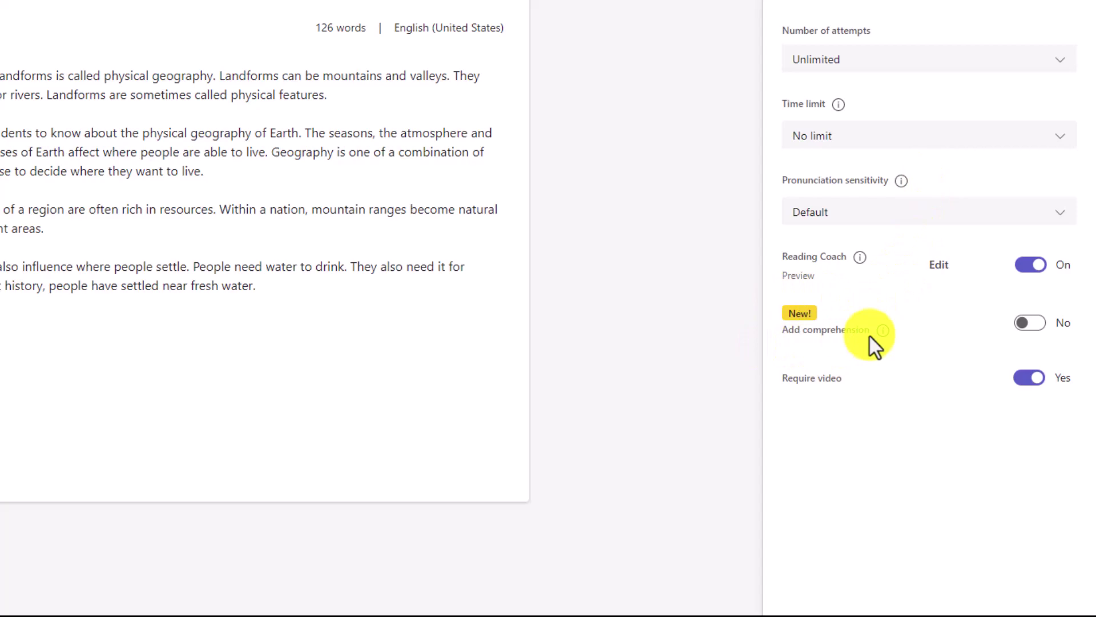
- Enable comprehension for the passage and give the quiz the title "Comprehension questions" and the subtitle "Please answer the questions"
click(1030, 323)
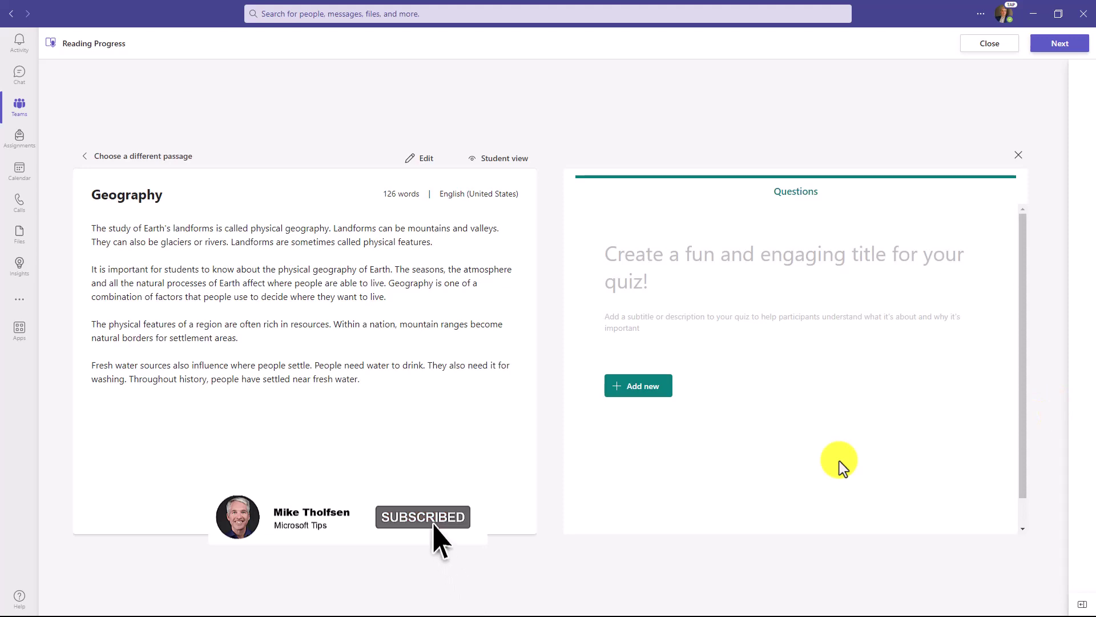
click(657, 275)
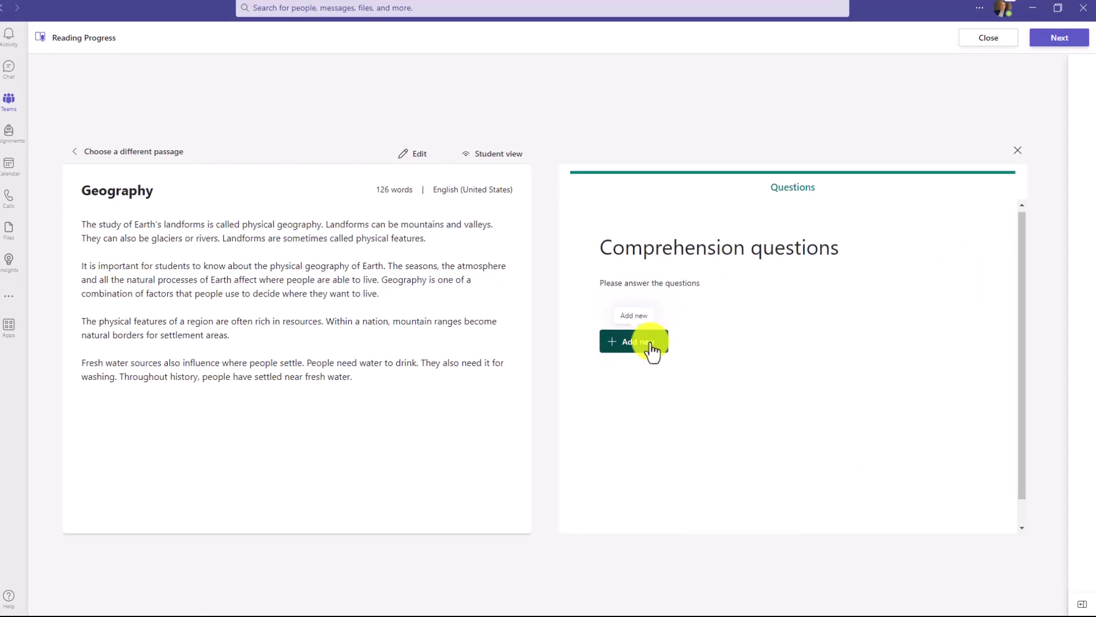
- Add a required choice question "What is the study of Earth's landforms?" with options Geography, Mountaineering and Anthropology, marking Geography correct
click(651, 345)
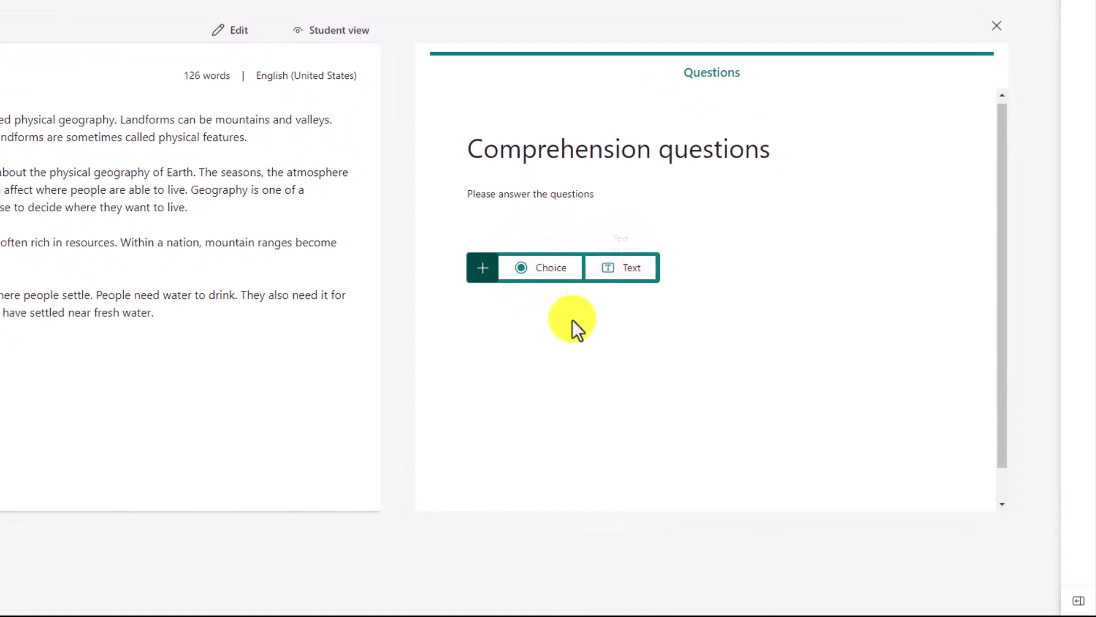
click(548, 272)
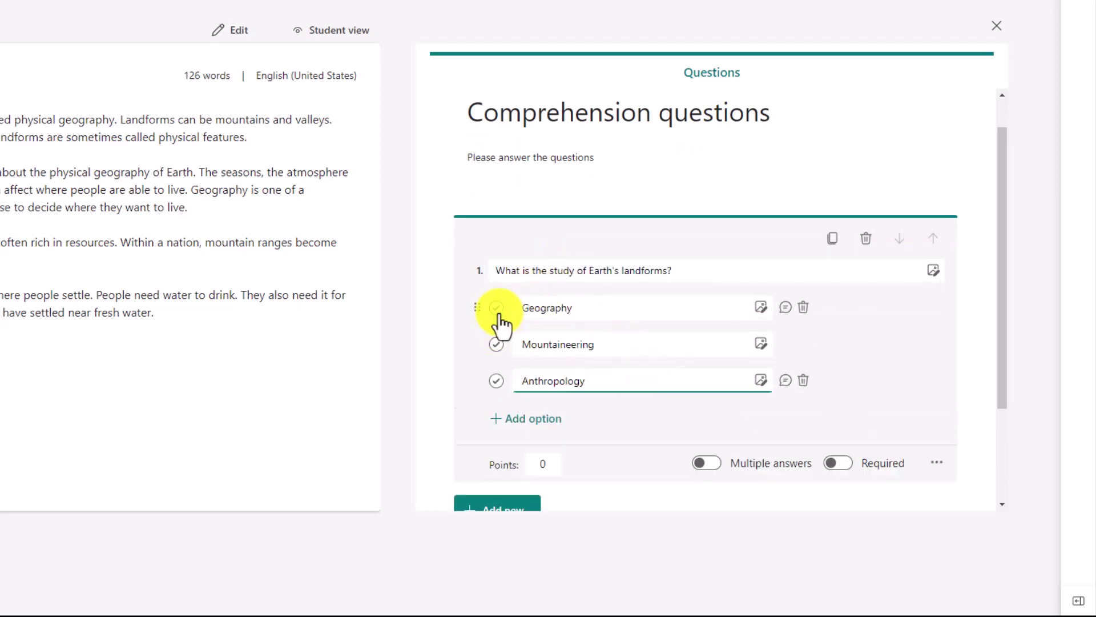
click(496, 308)
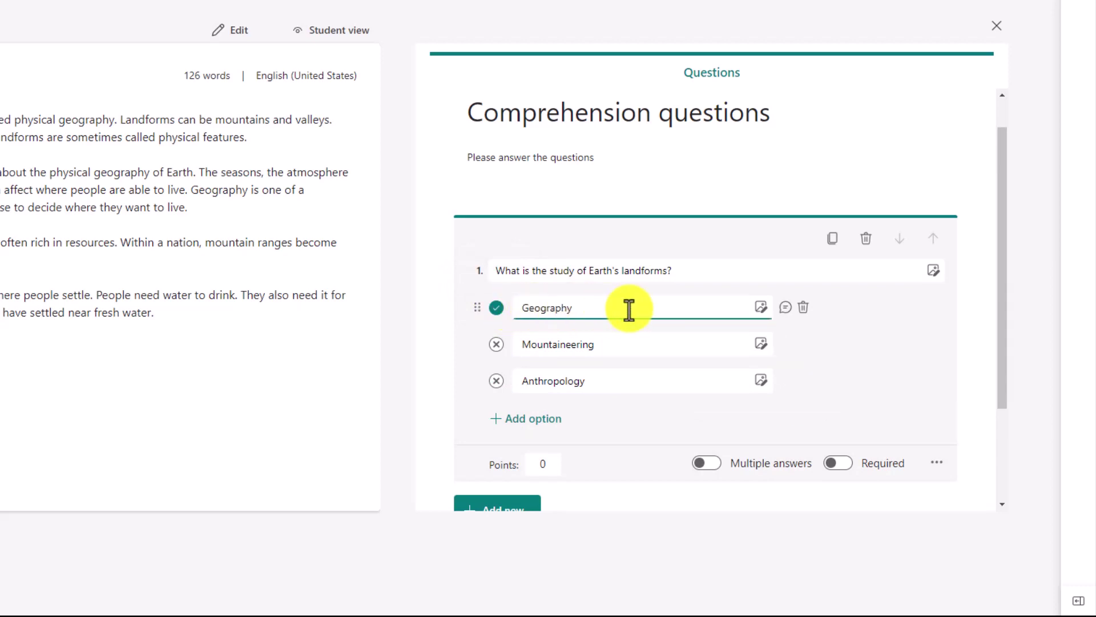
scroll(857, 344, down, 3)
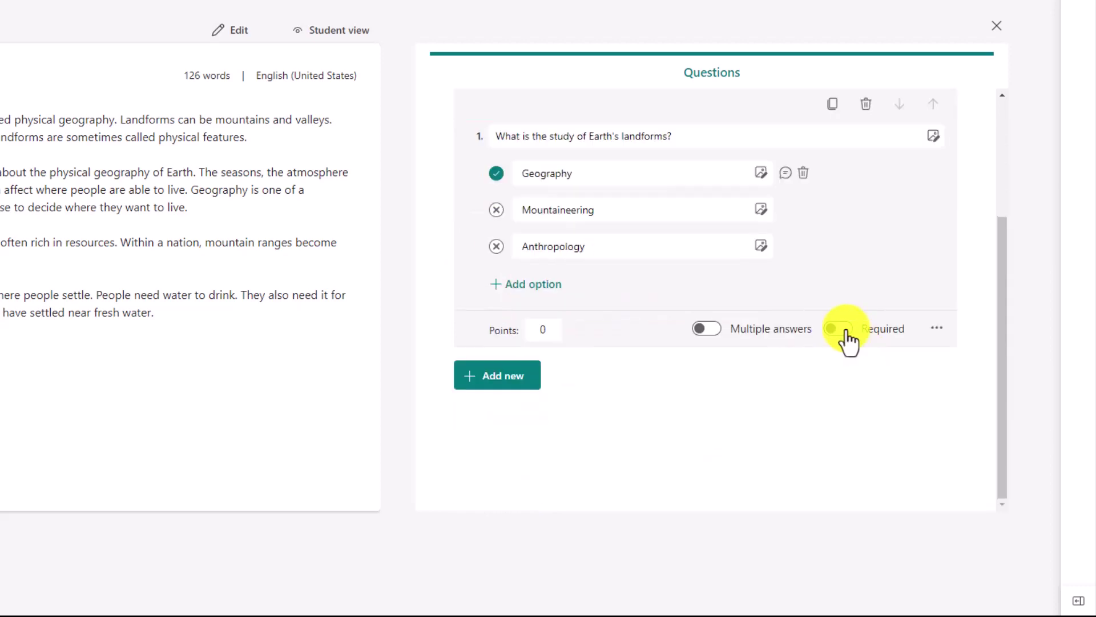
click(845, 332)
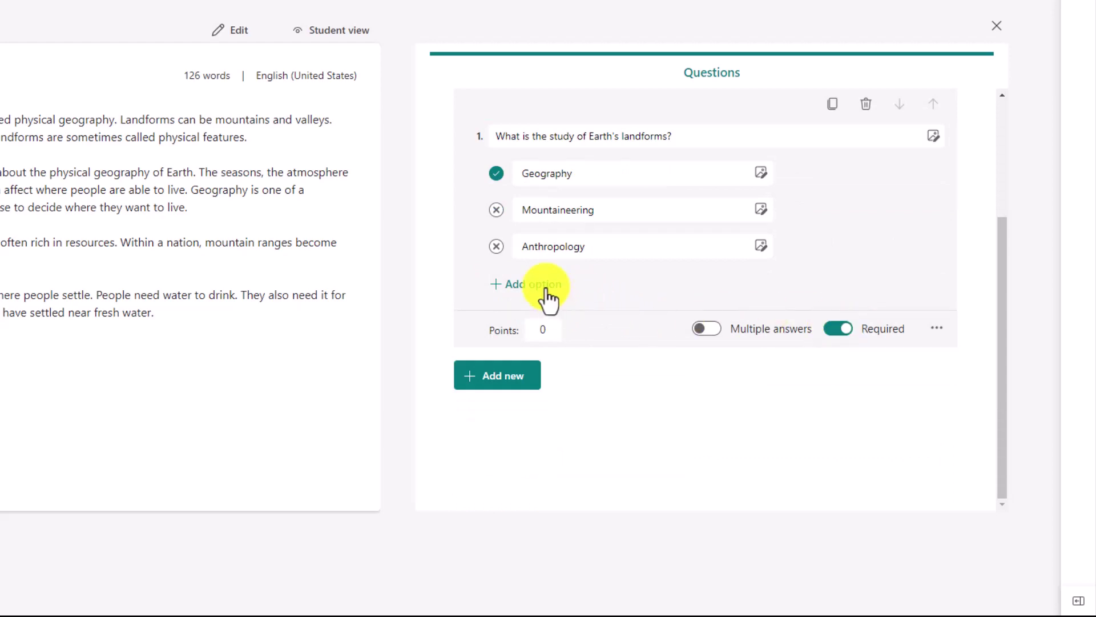
click(496, 380)
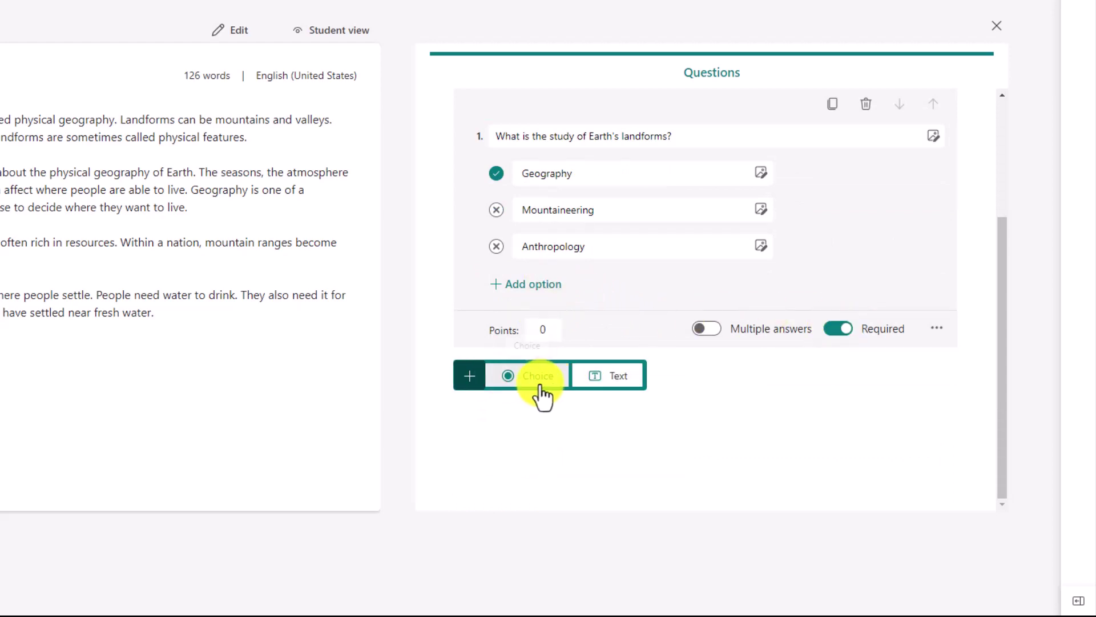
click(610, 380)
click(867, 255)
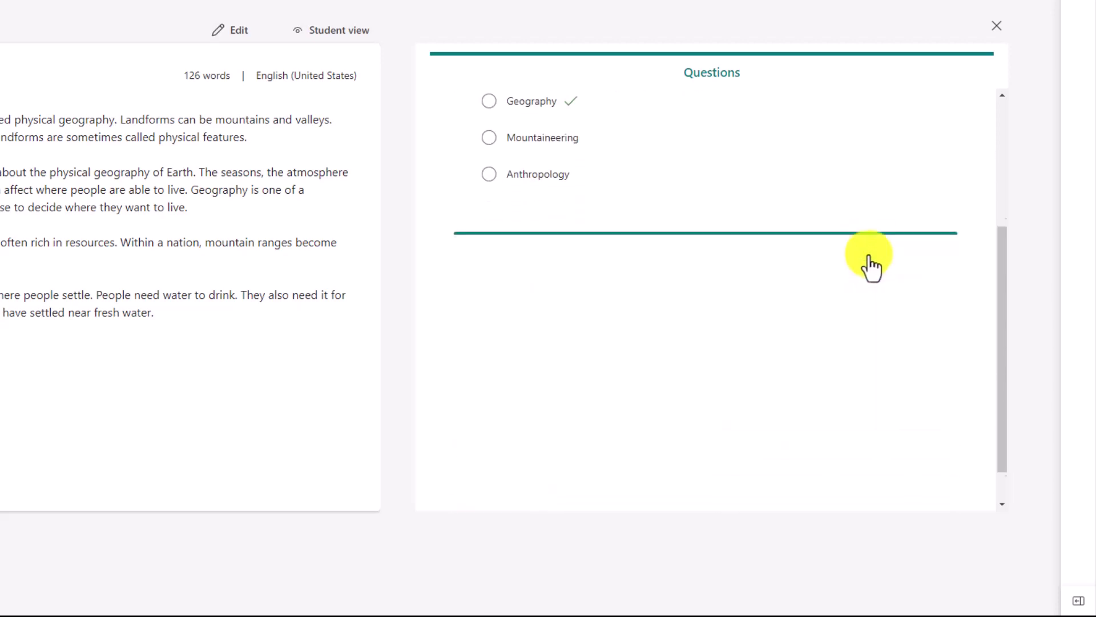
- Add a required choice question "What liquid does the passage say people need drink?" with options Milk, Coca Cola and Water, marking Water correct
click(502, 383)
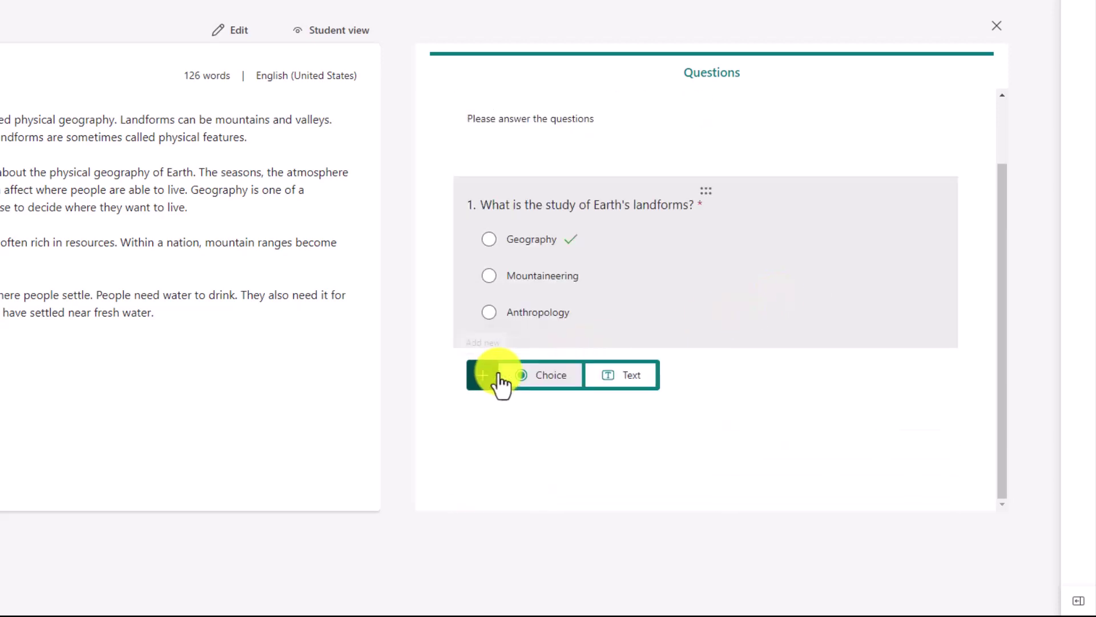
click(547, 378)
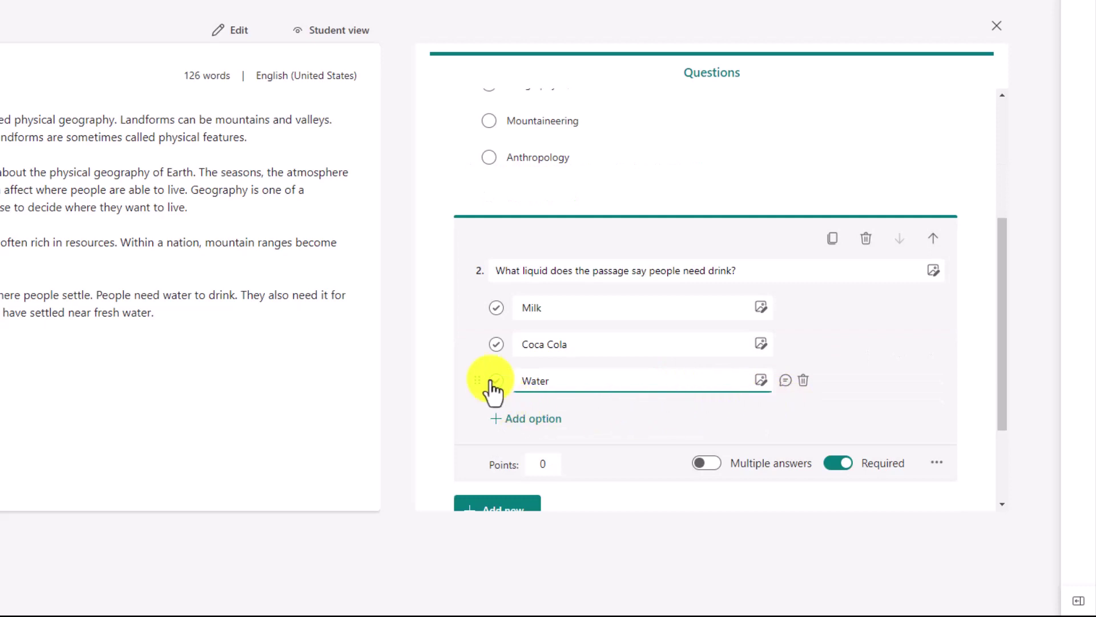
click(495, 380)
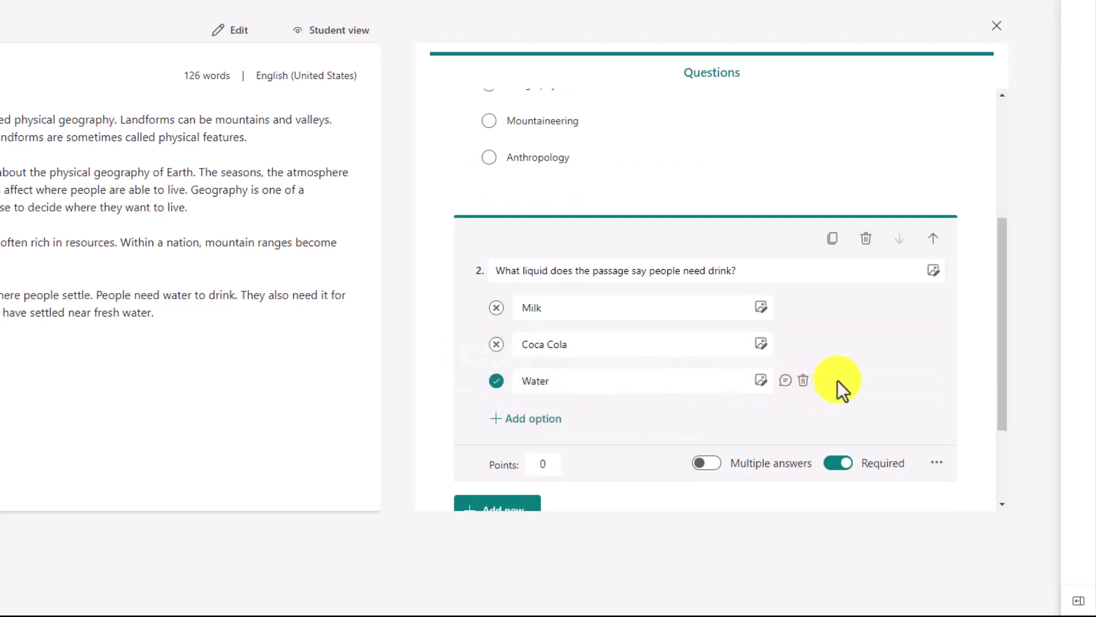
scroll(837, 380, down, 2)
scroll(838, 380, up, 5)
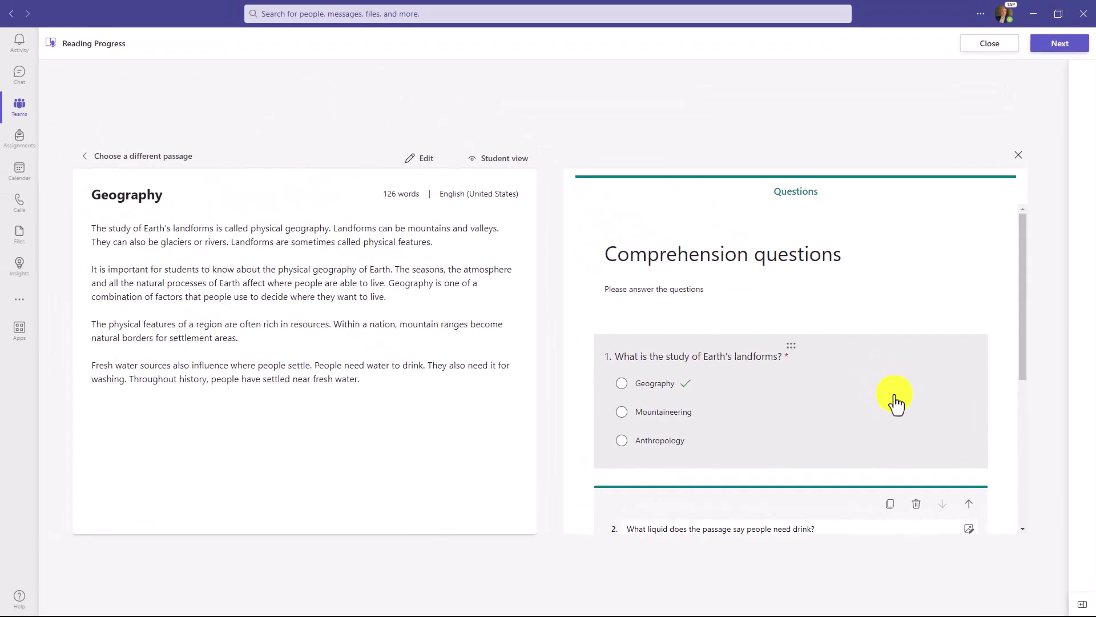
- Review the reading settings, attach the finished Reading Progress activity and assign the Geography assignment to the 4th Grade class
click(1084, 608)
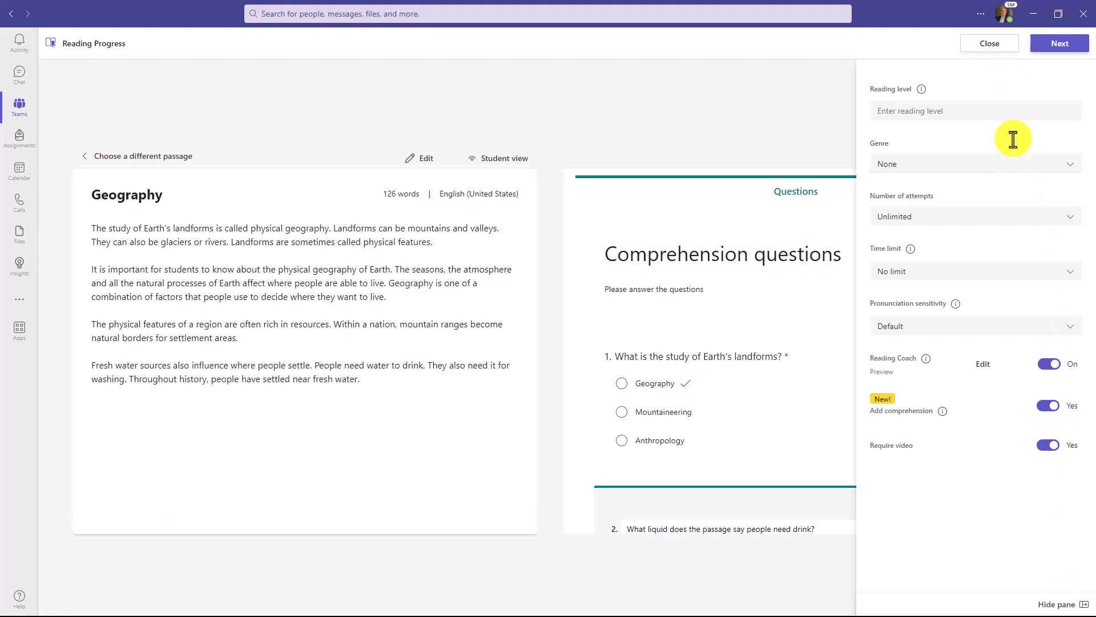
click(1065, 606)
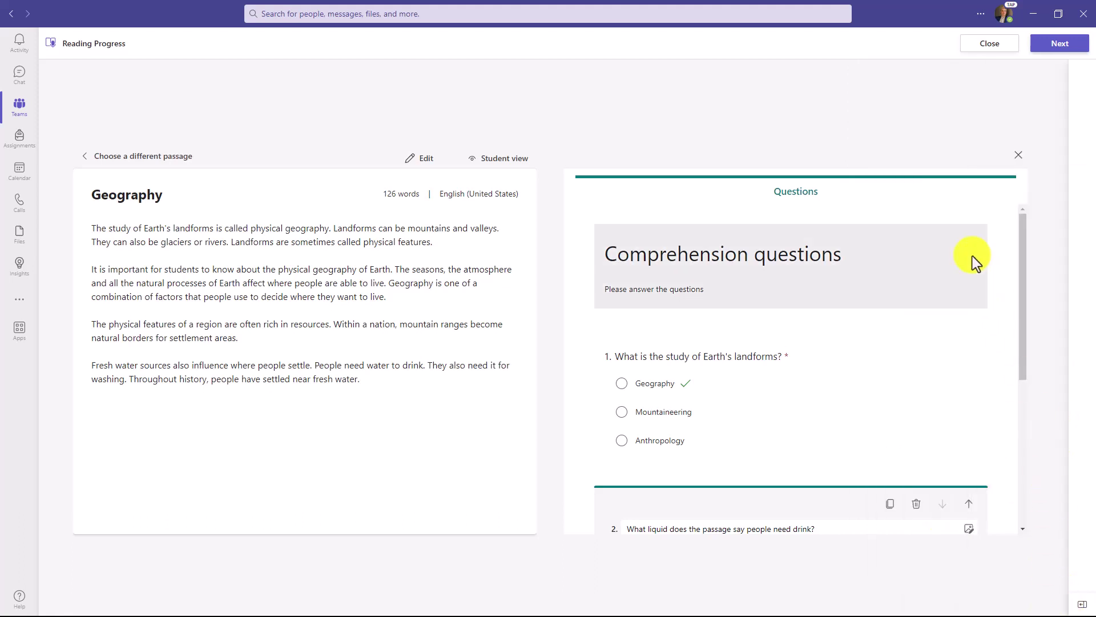
click(1060, 44)
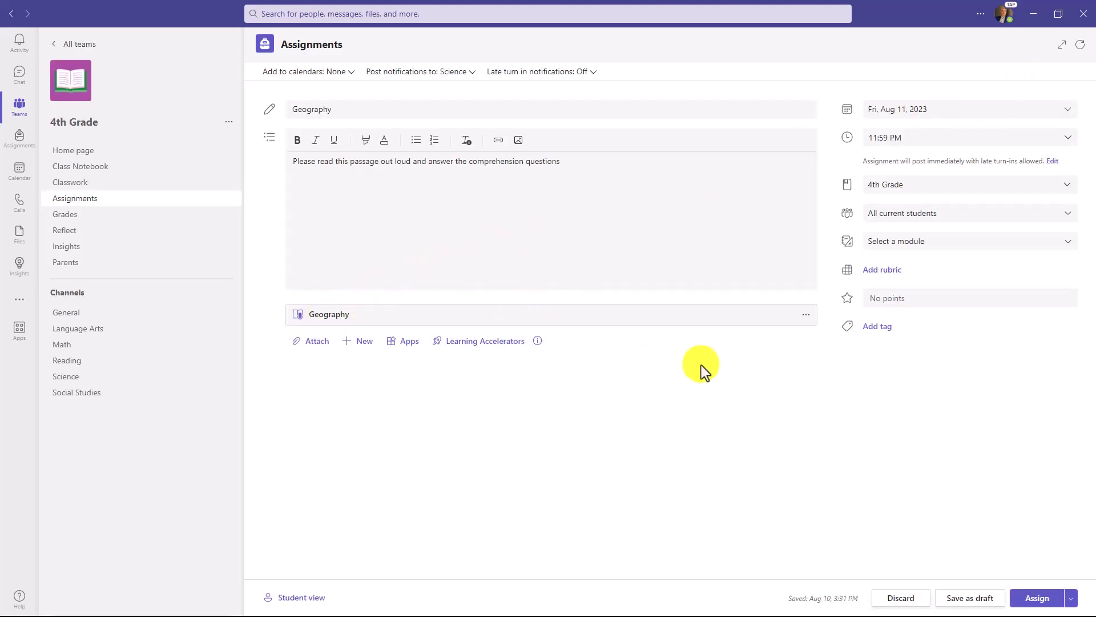
click(1035, 597)
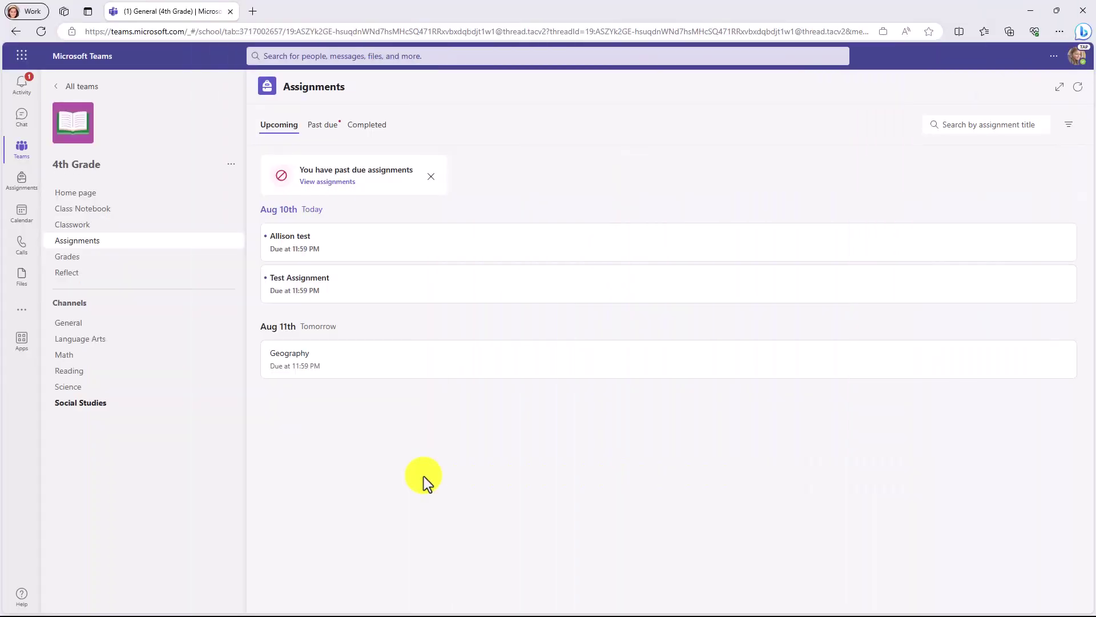
- In the student's browser session of Teams, open the Geography assignment, record the passage reading and use that recording
click(389, 376)
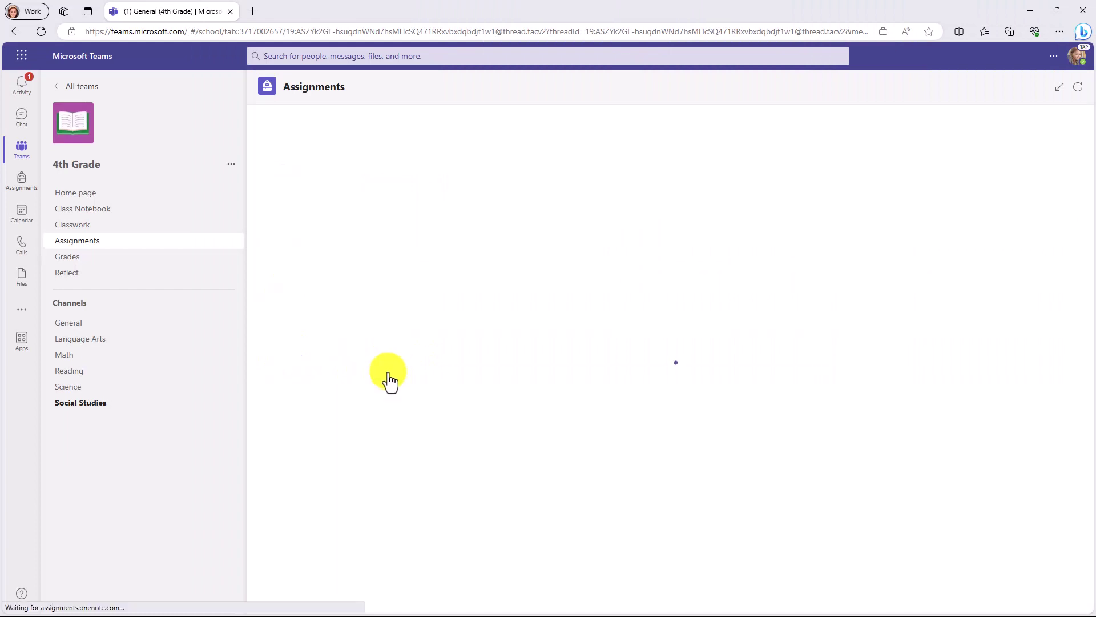
click(450, 267)
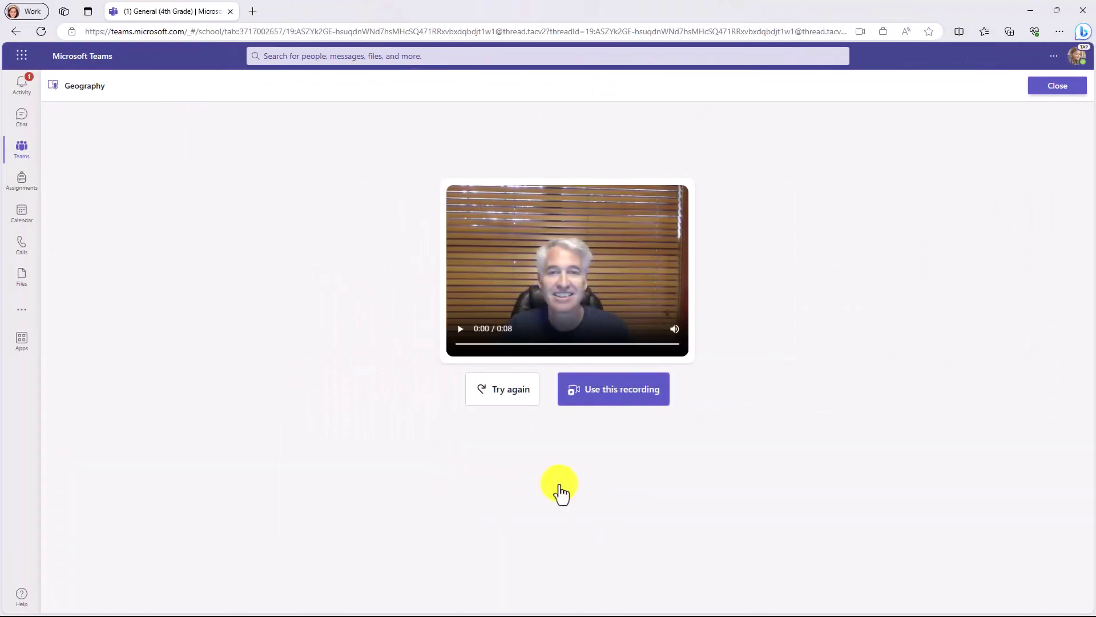
click(619, 401)
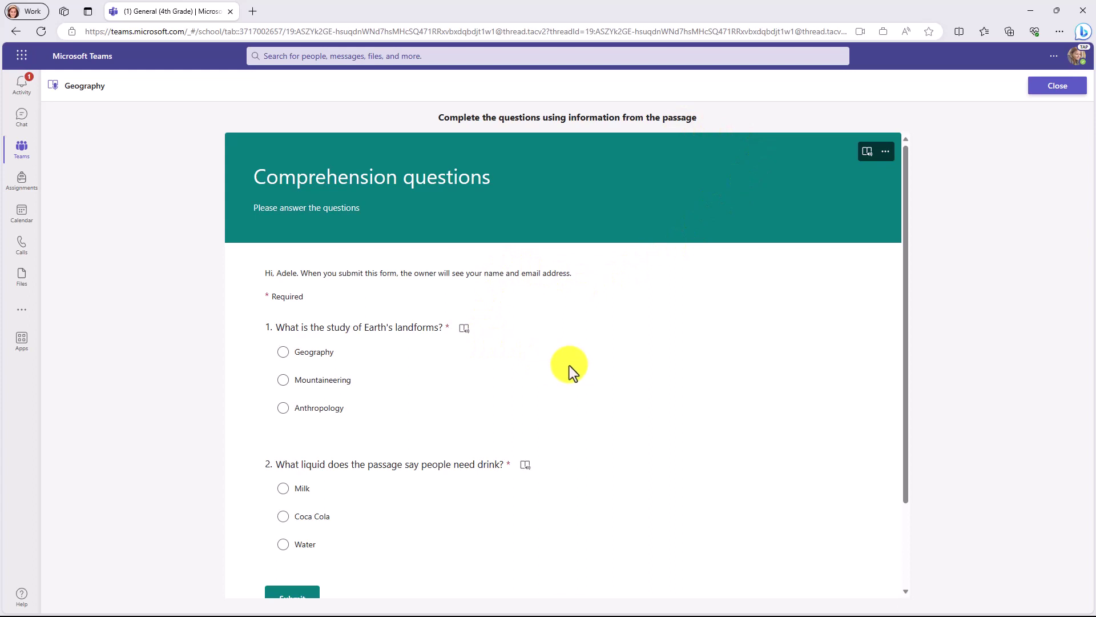
- View the second comprehension question in Immersive Reader and return to the form
click(524, 466)
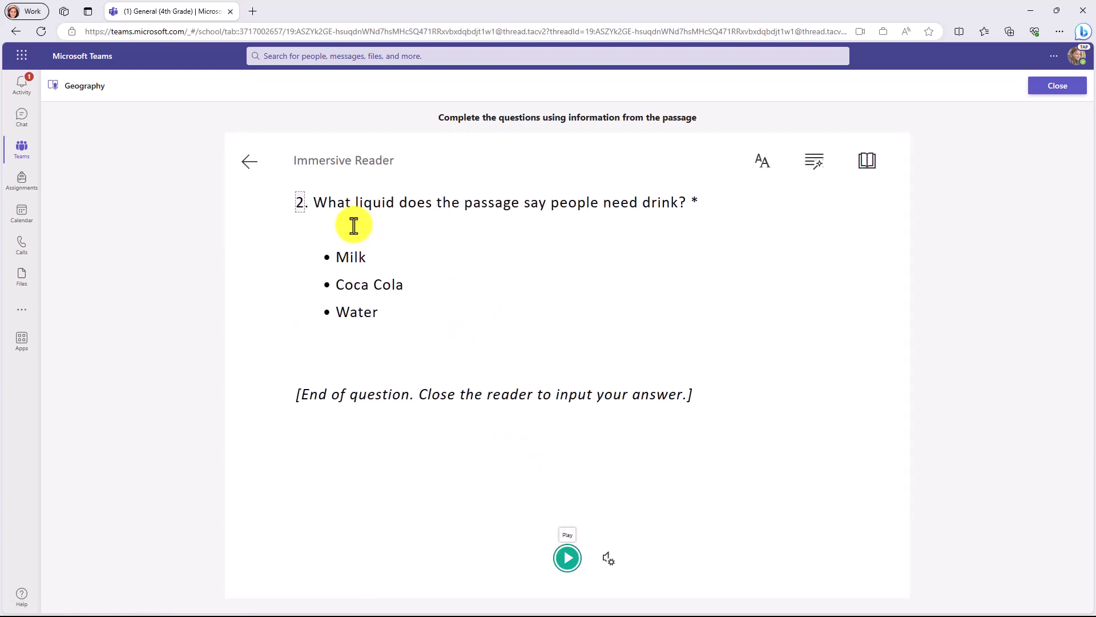
click(249, 162)
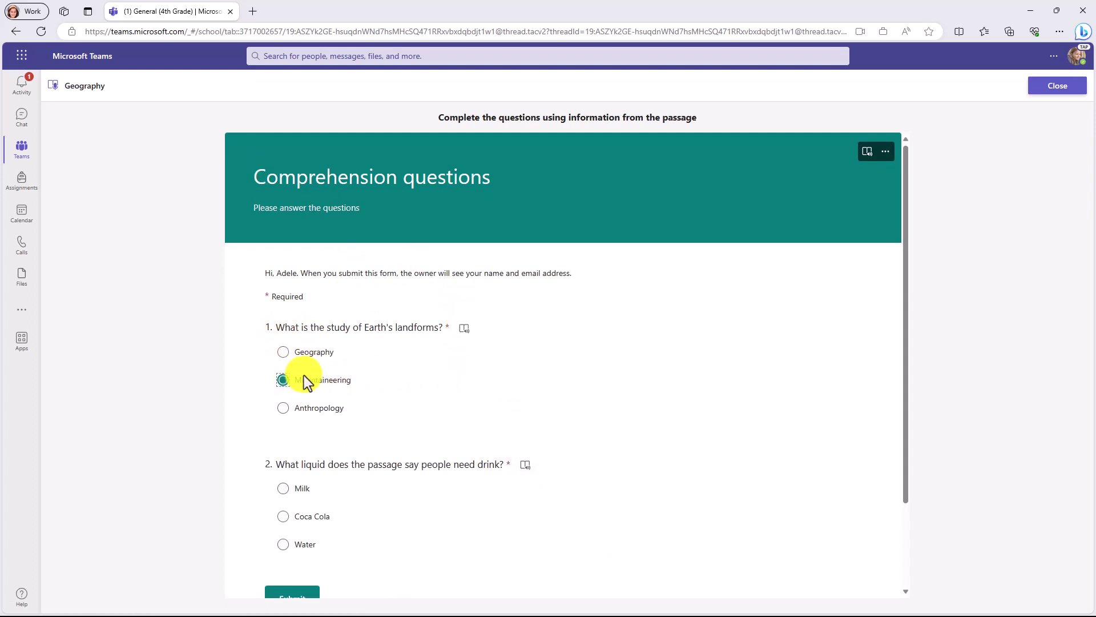
- Submit the comprehension form with Mountaineering for question 1 and Water for question 2, and start Reading Coach
scroll(428, 406, down, 2)
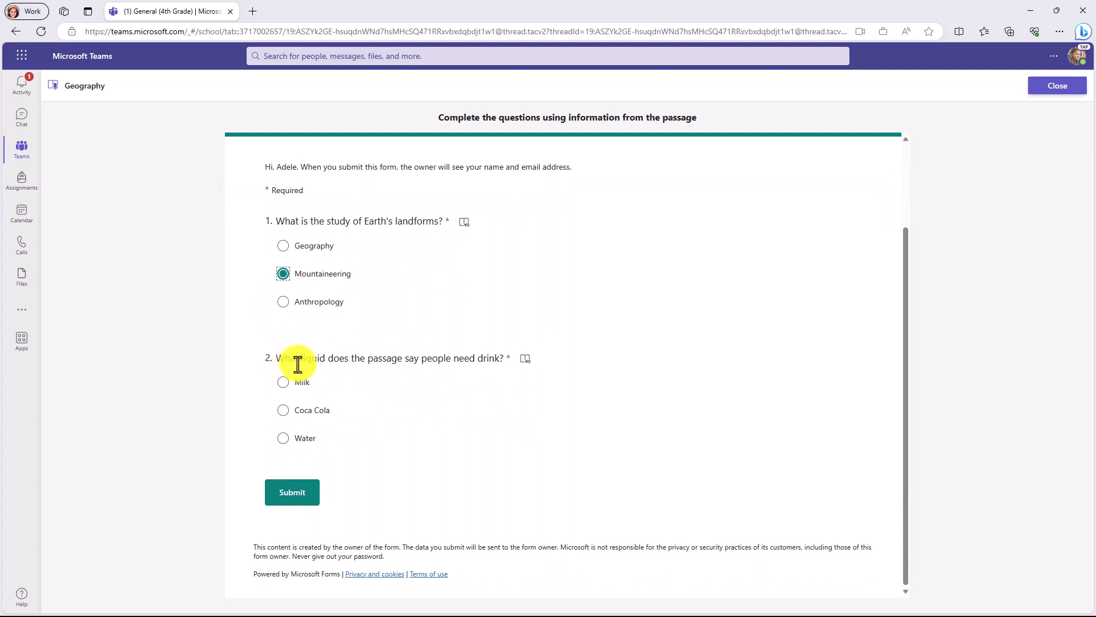
click(286, 439)
click(303, 494)
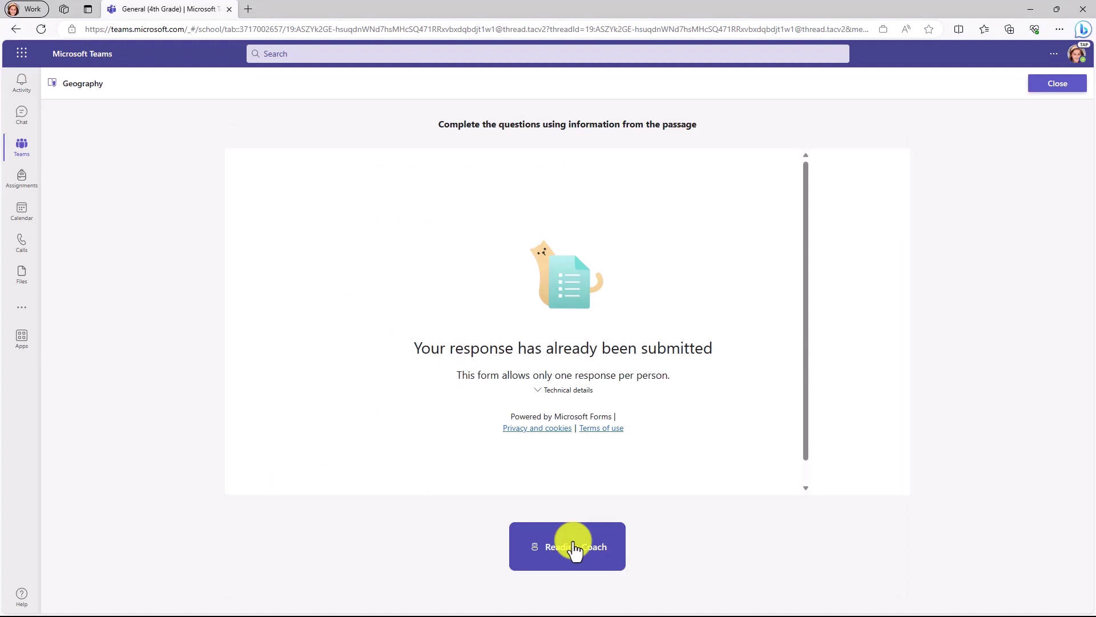
click(574, 548)
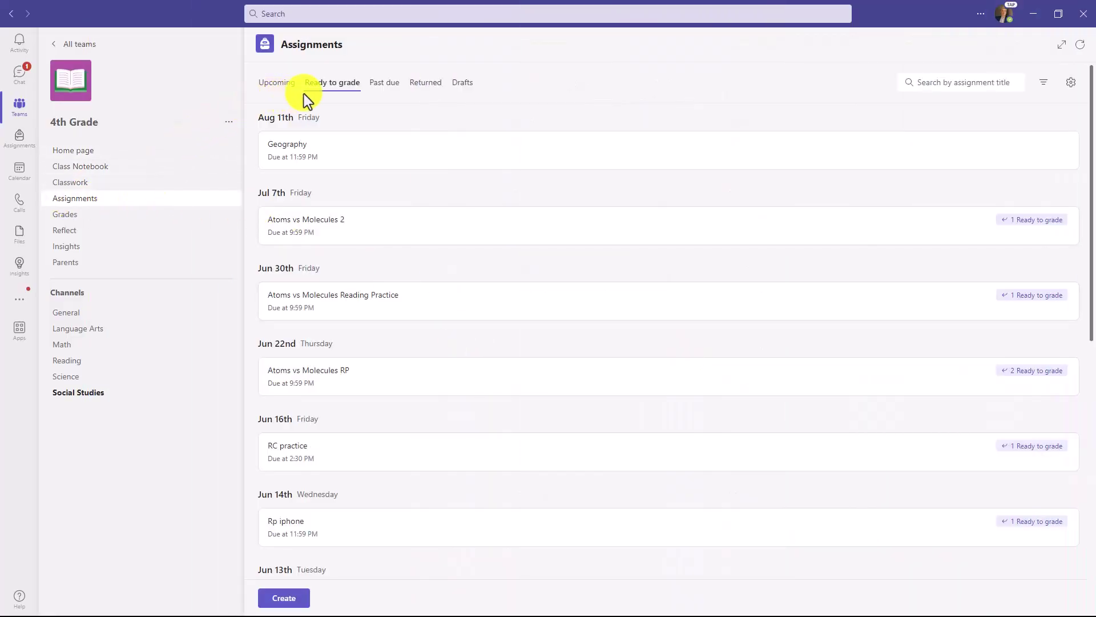
- In the teacher's Teams session, open the late-submitted Geography work and examine that student's comprehension results
click(350, 159)
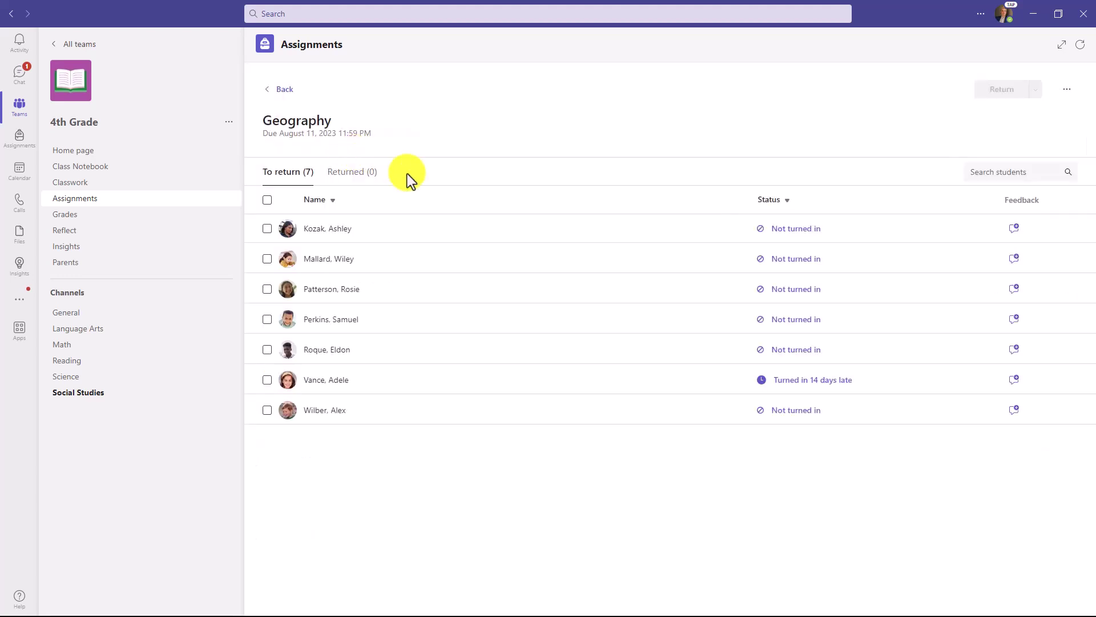
click(323, 382)
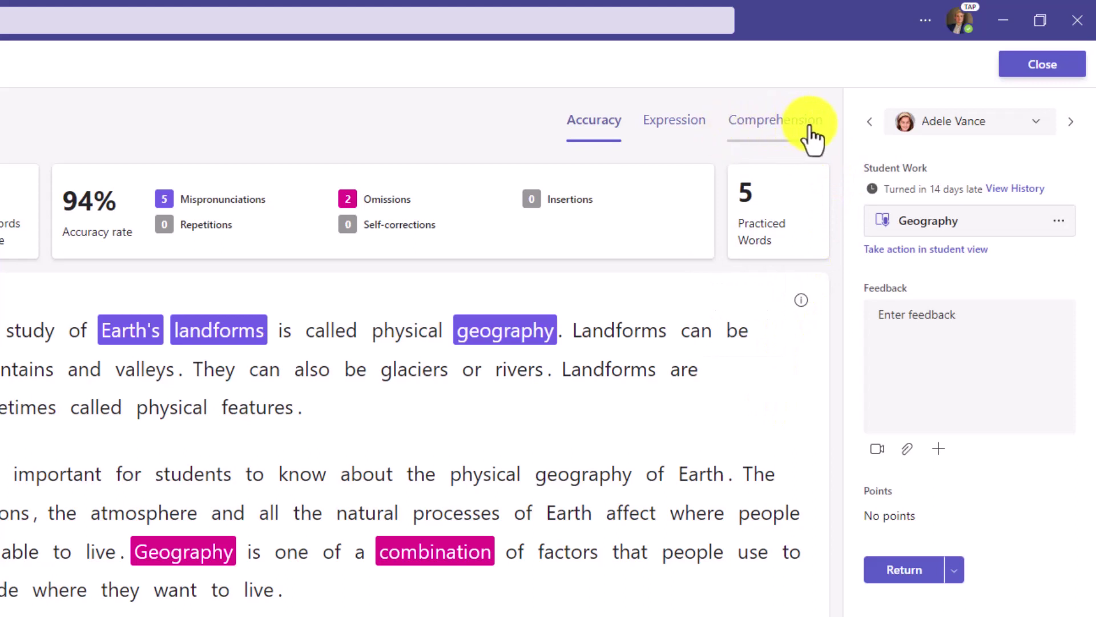
click(775, 129)
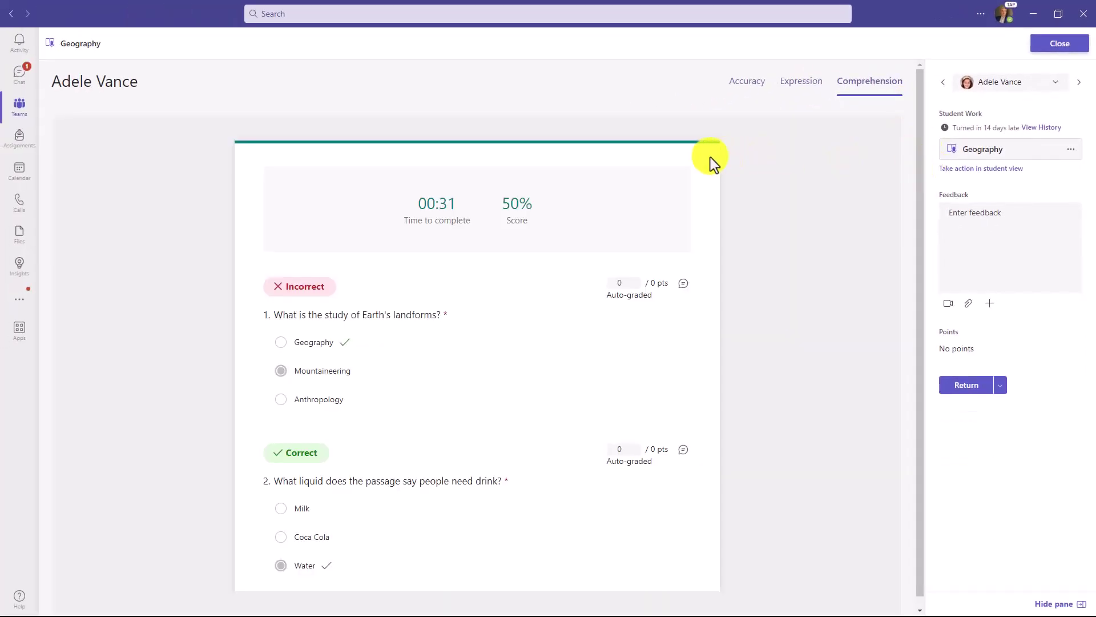